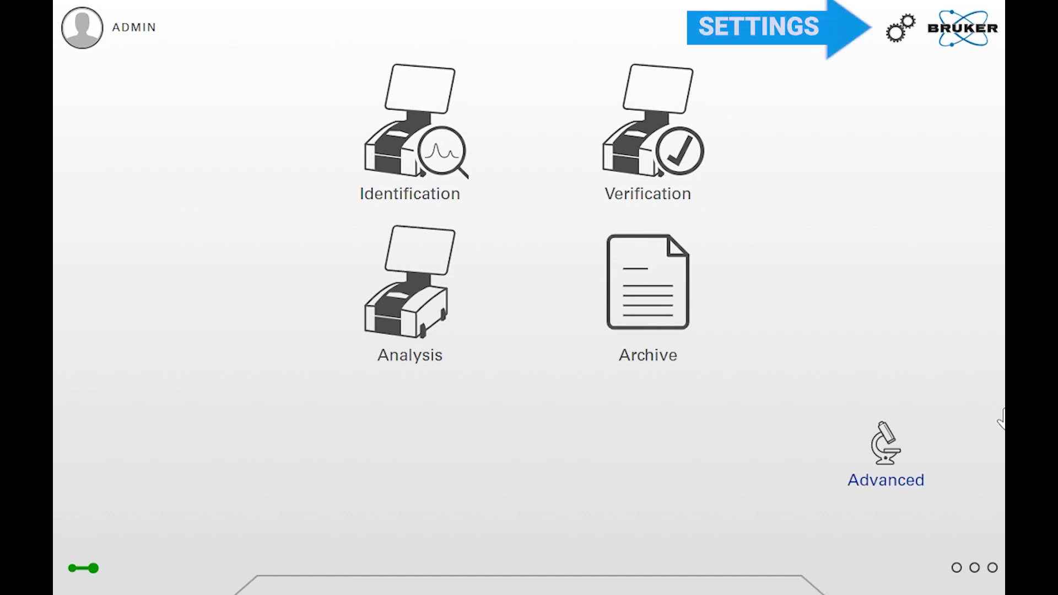
Go to Settings > Application Settings to show the PDF generation options.
click(900, 29)
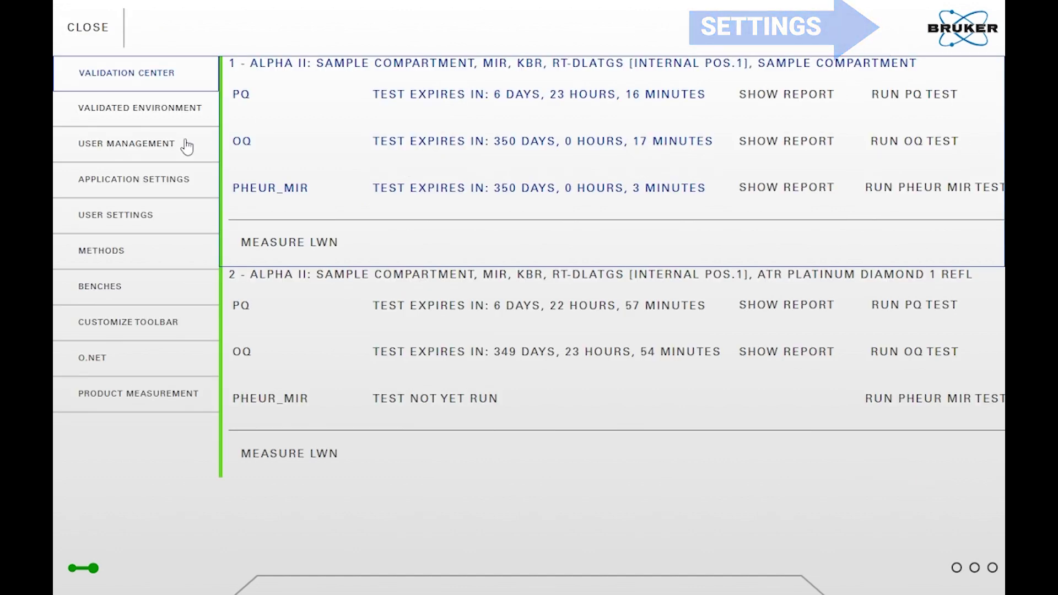
click(120, 179)
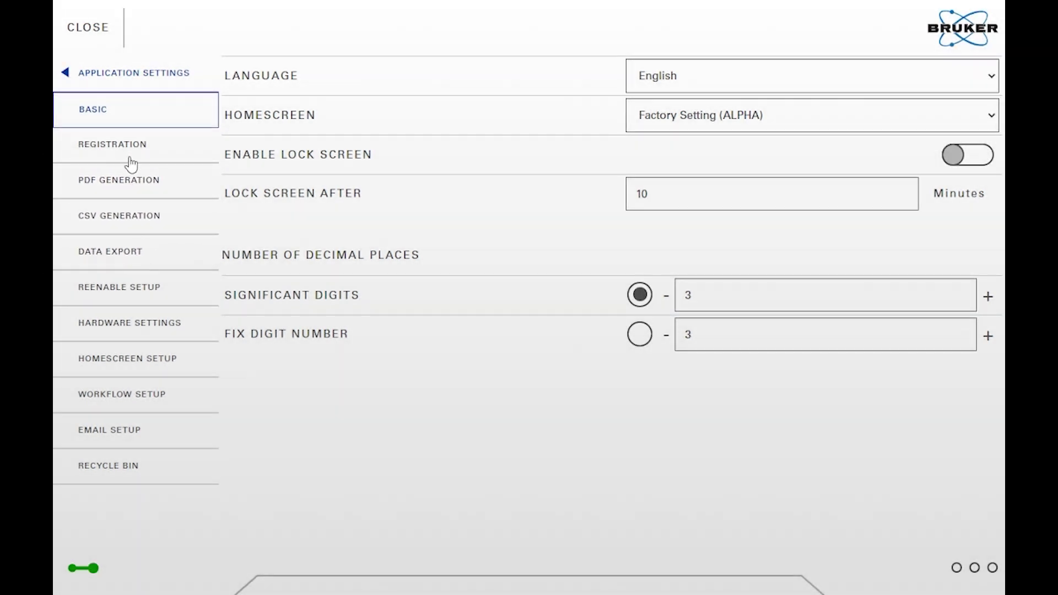
click(119, 181)
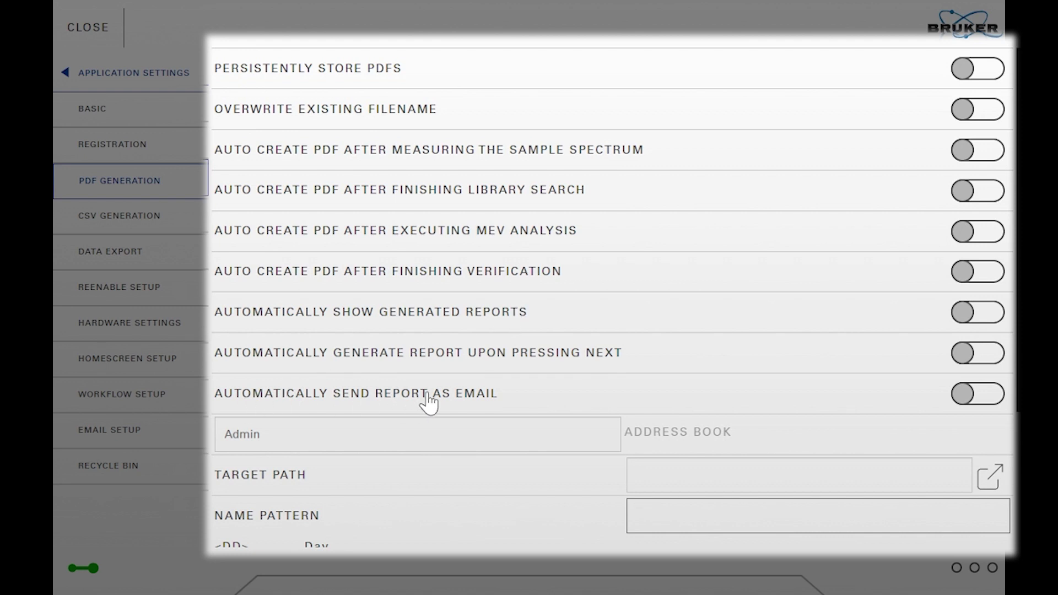
scroll(429, 402, down, 2)
scroll(429, 402, down, 1)
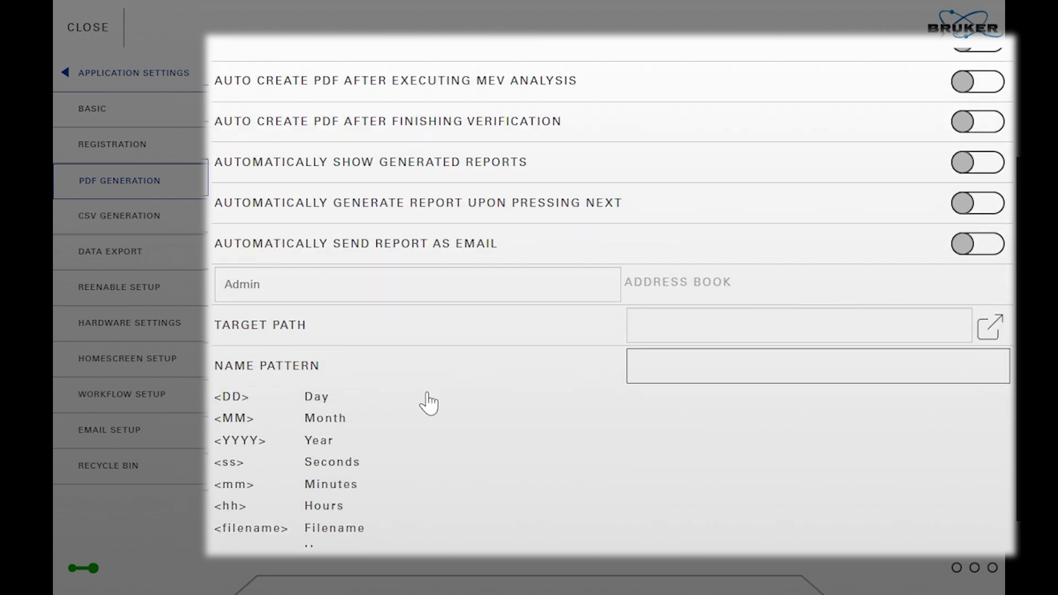
scroll(429, 403, down, 1)
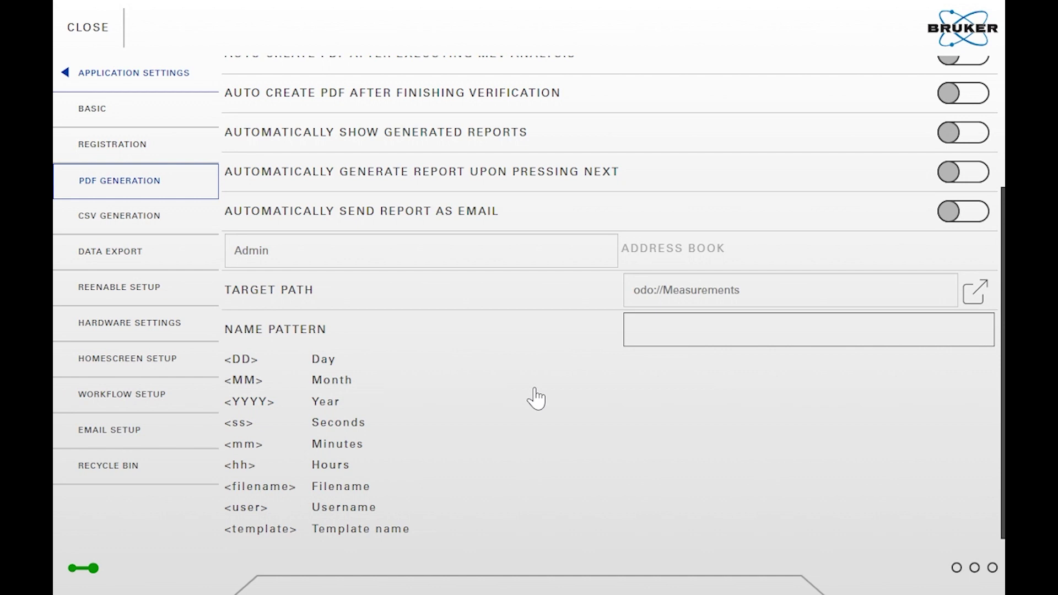
scroll(537, 398, up, 5)
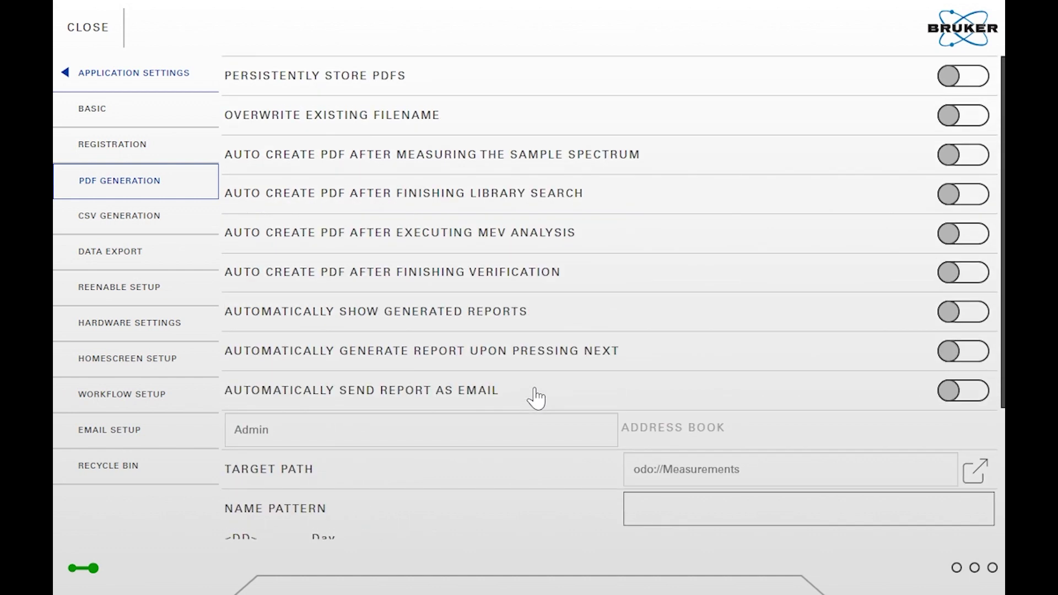
Enable persistent PDF storage and report generation on Next, saving to a new Measurements/Reports folder.
click(964, 76)
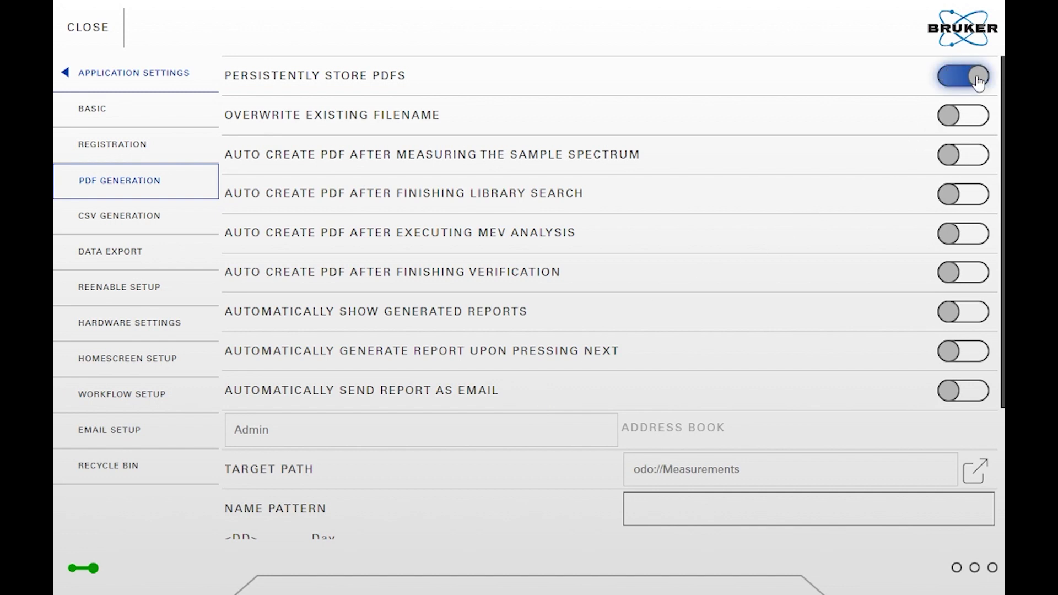
click(959, 350)
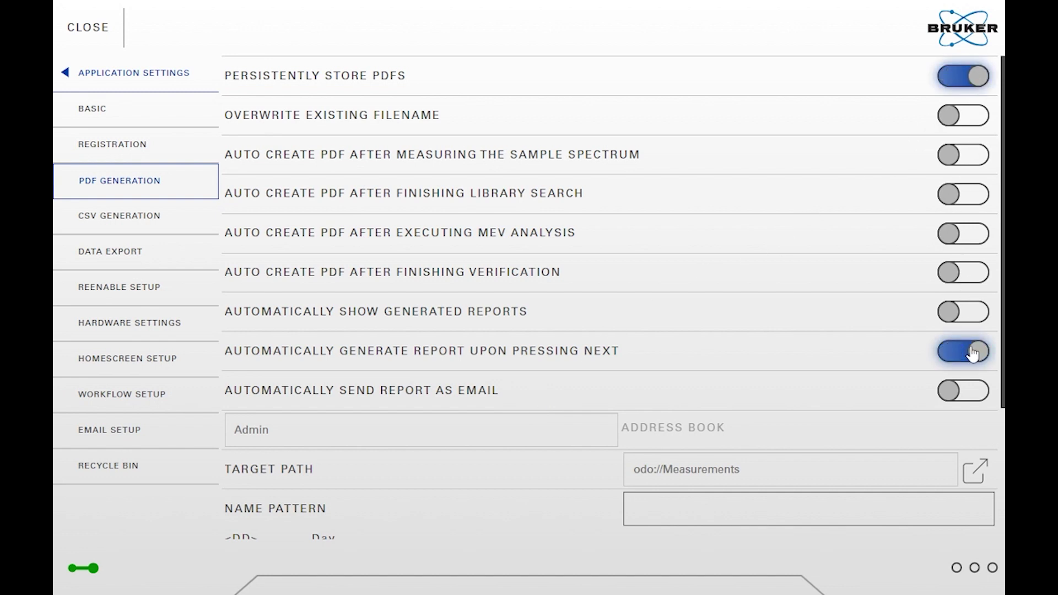
scroll(974, 353, down, 3)
click(974, 291)
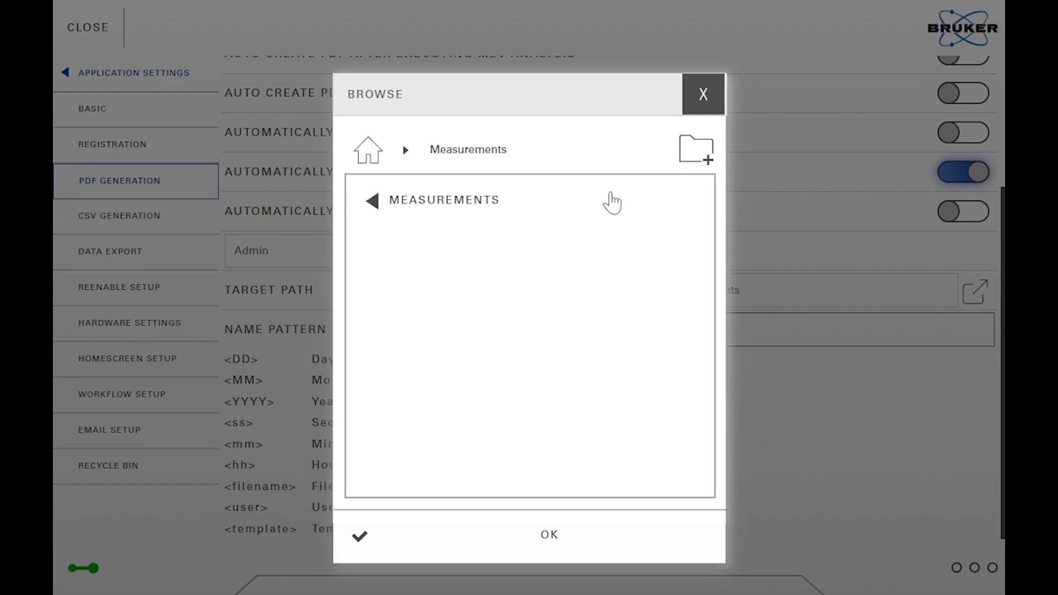
click(697, 150)
text(Reports)
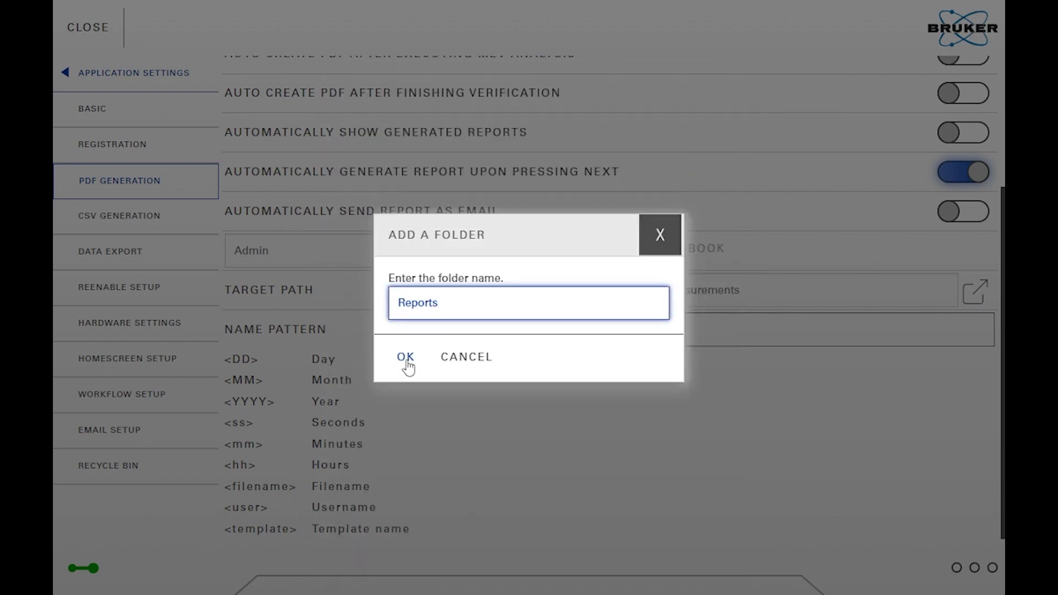
click(406, 356)
double_click(412, 248)
click(548, 536)
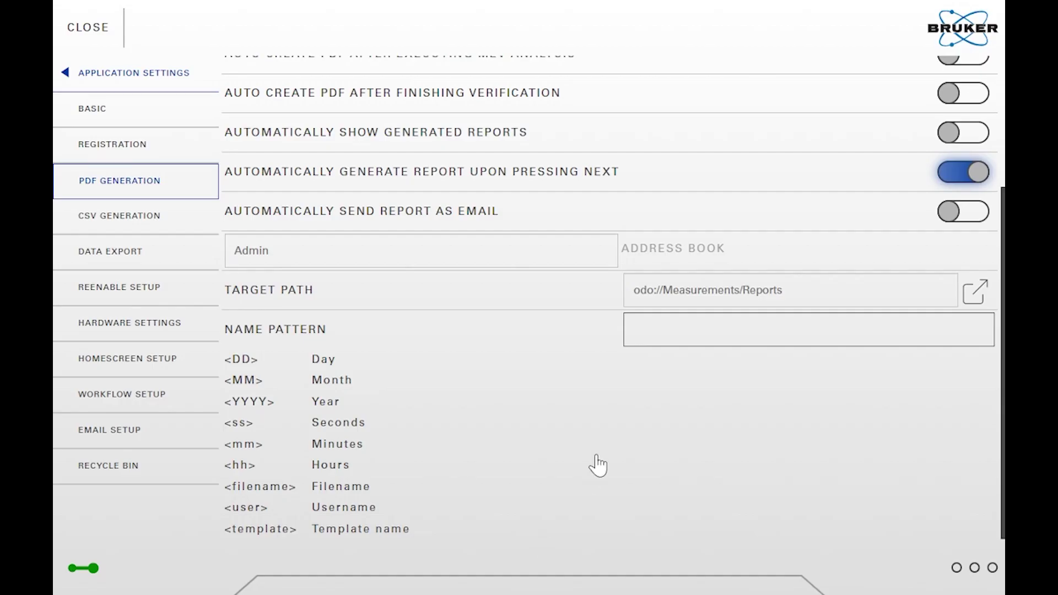
Build the PDF name pattern <YYYY><MM><DD><hh><mm>-<filename>, then show the CSV Generation settings.
click(250, 403)
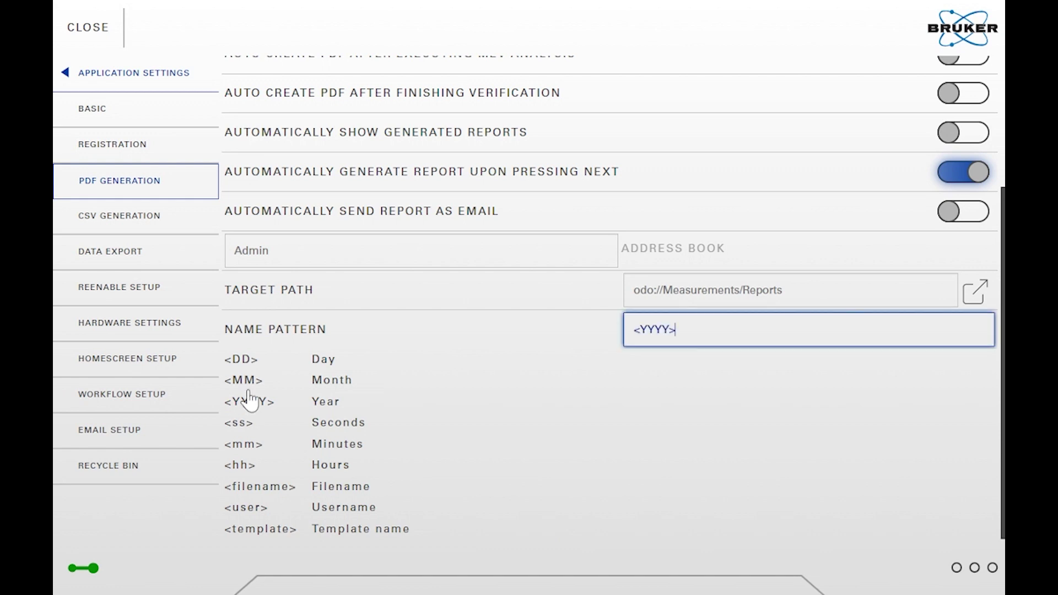
click(244, 381)
click(241, 360)
click(240, 466)
click(244, 445)
text(--)
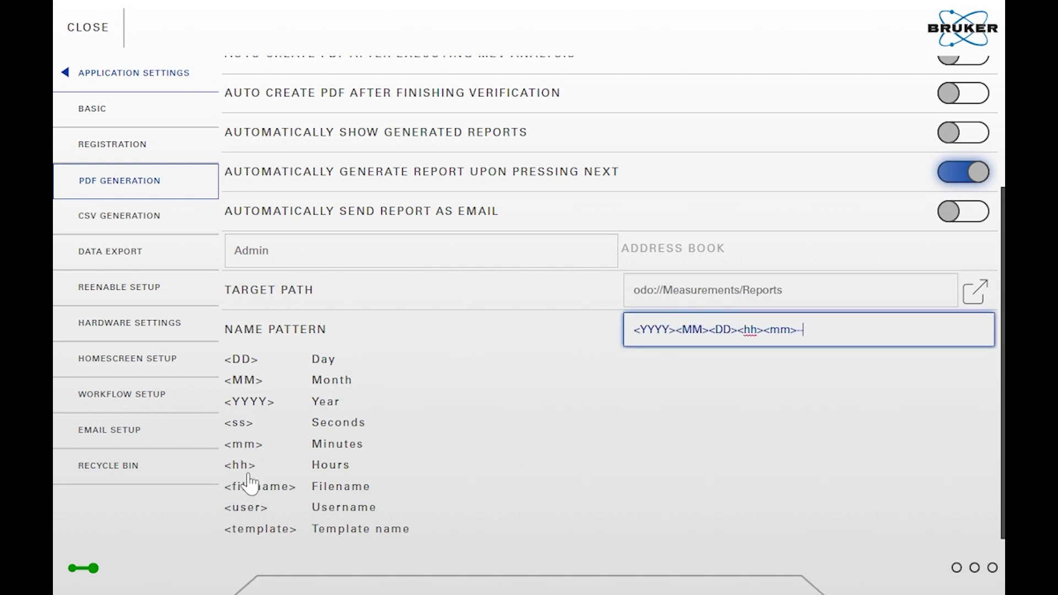
click(251, 487)
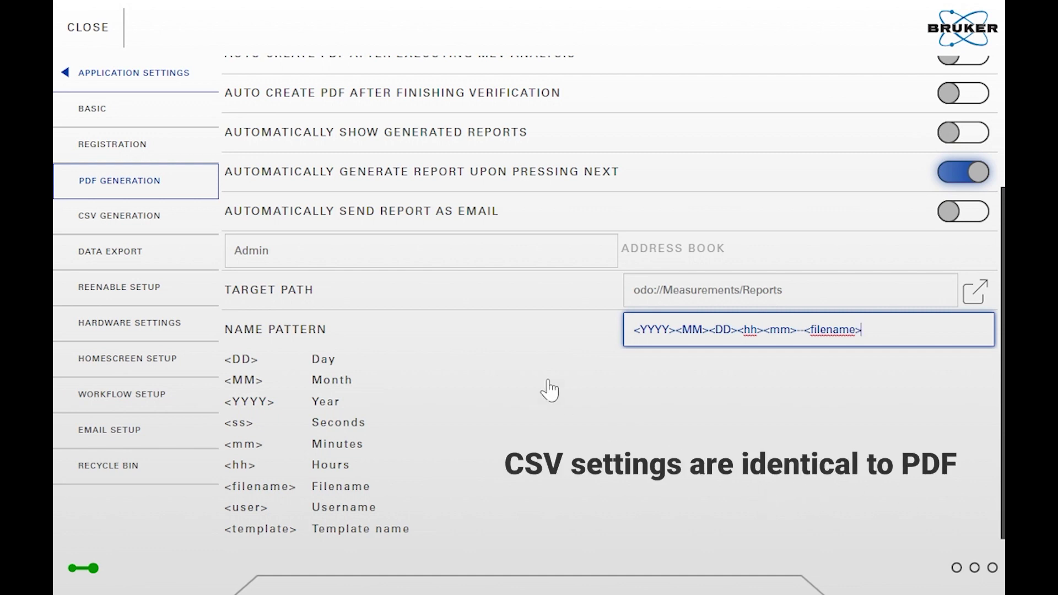
click(94, 217)
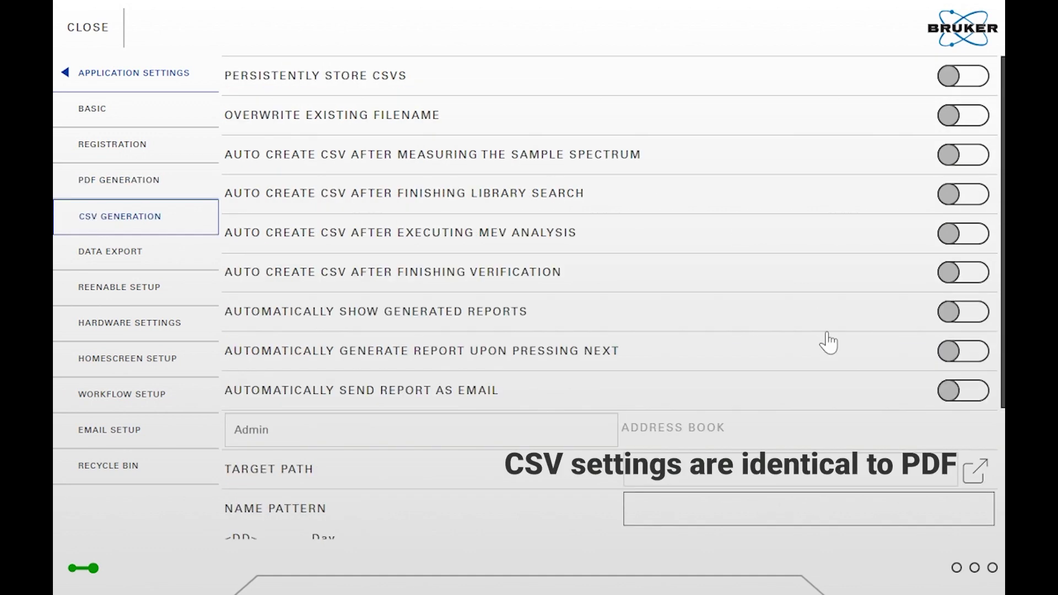
scroll(827, 343, down, 5)
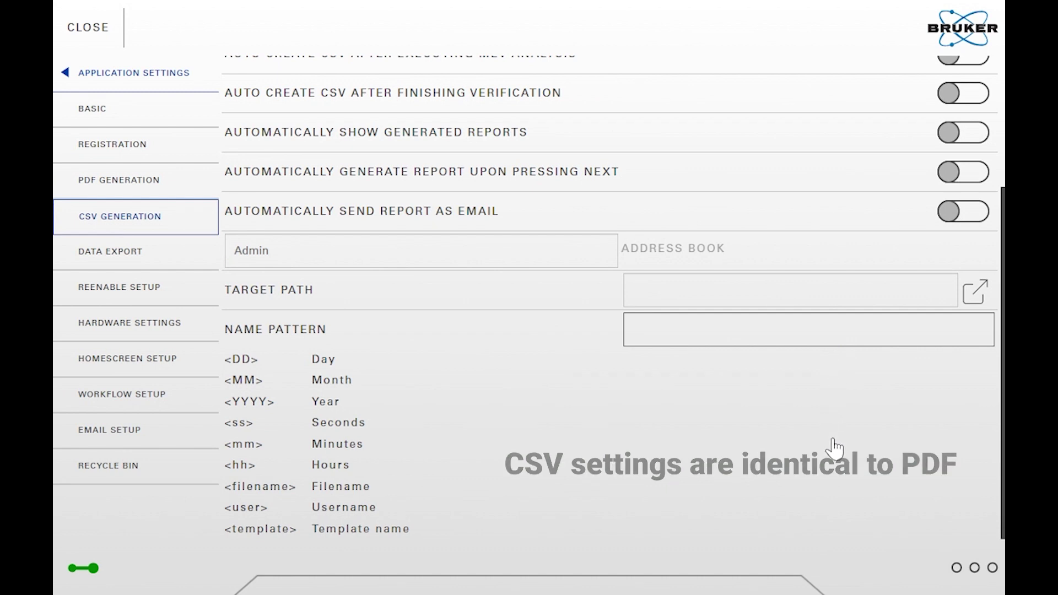
Show the Data Export settings and expand the export format list.
click(119, 251)
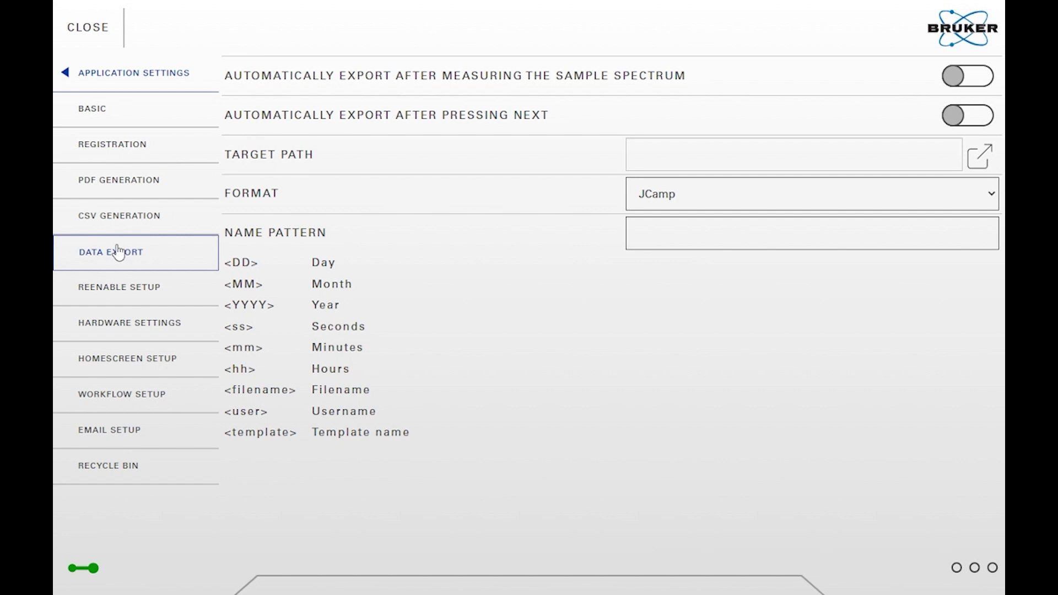
click(953, 199)
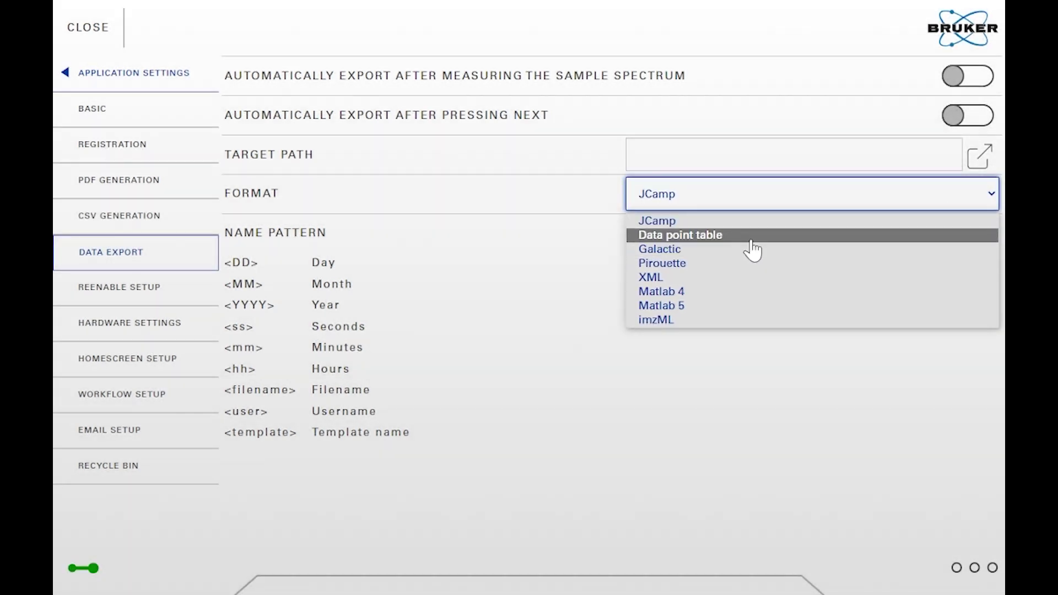
Choose Data point table as the export format and start a sample measurement.
click(752, 235)
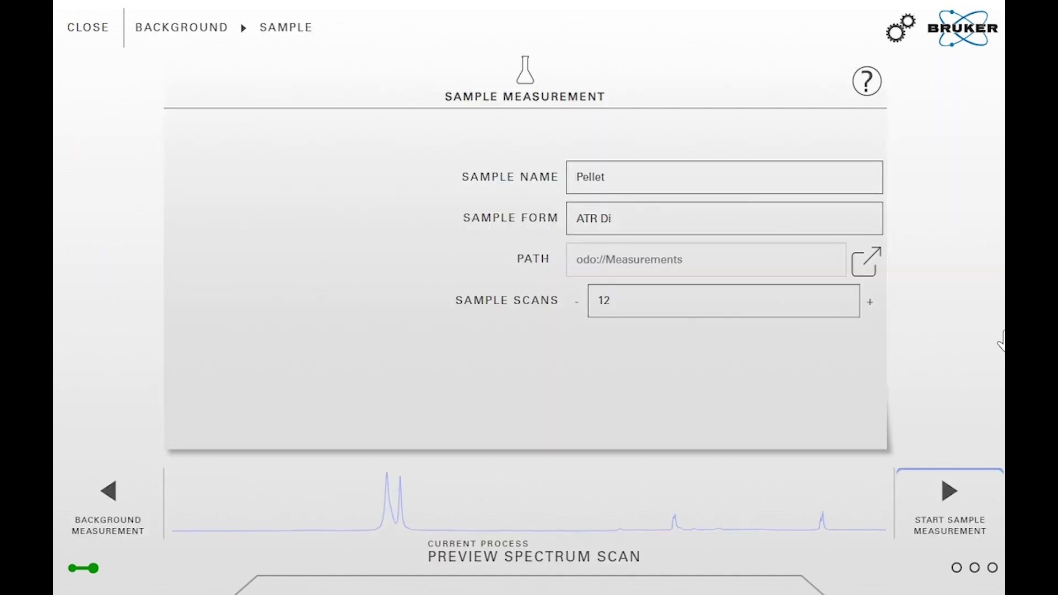
click(945, 501)
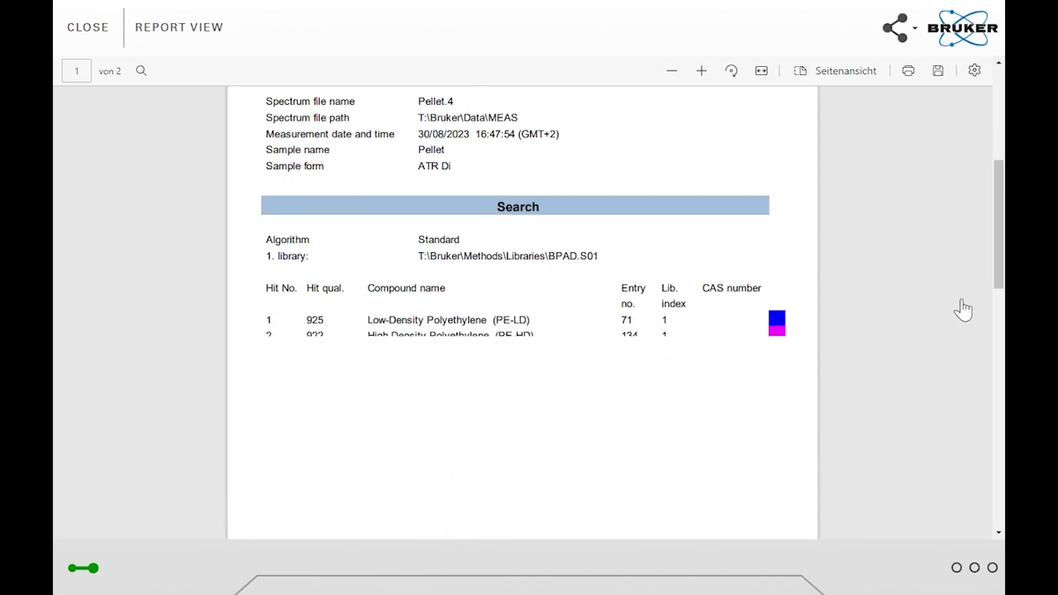
scroll(965, 309, down, 5)
scroll(964, 309, down, 5)
scroll(964, 310, down, 5)
scroll(965, 310, down, 5)
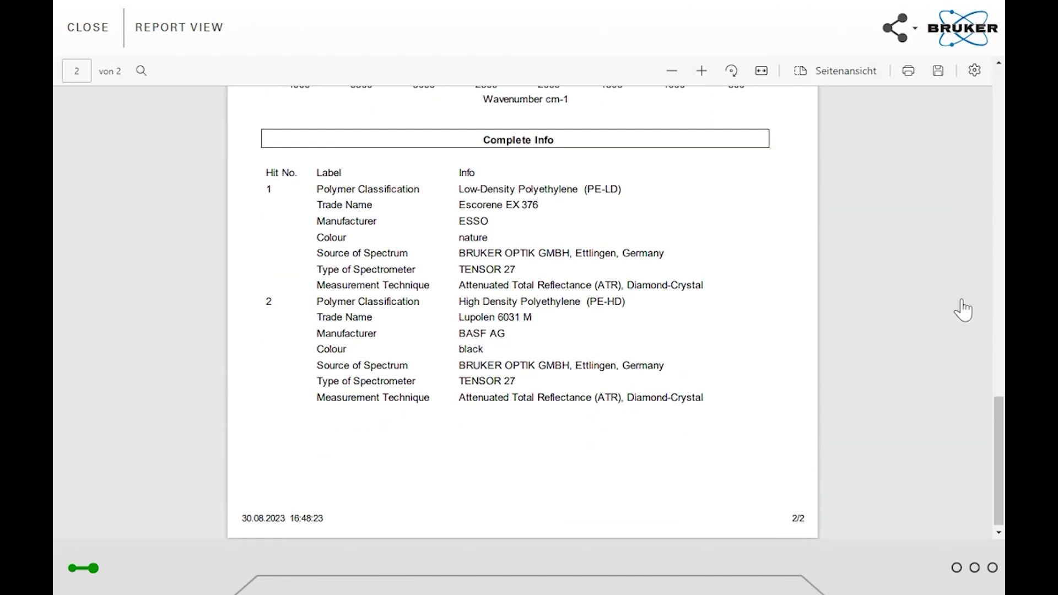
scroll(964, 309, down, 2)
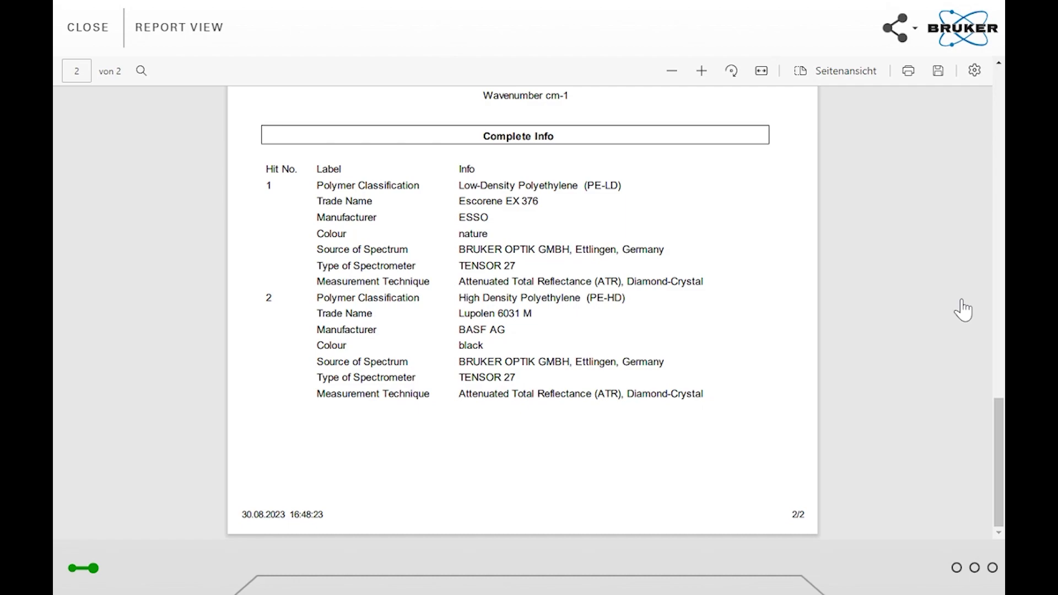